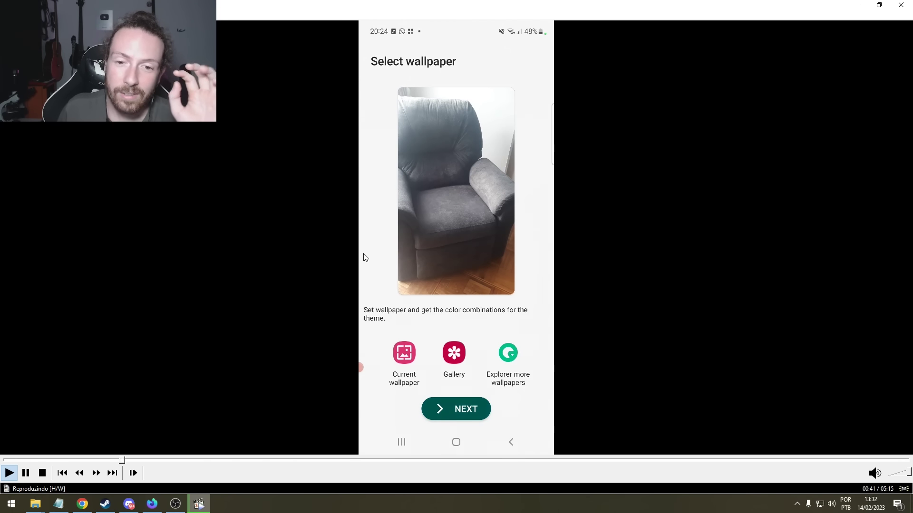
Pause the Theme Park phone recording, skip ahead to the style colour editing at about 2:10, and resume playback
{"action": "key", "text": "space"}
{"action": "left_click", "coordinate": [161, 460]}
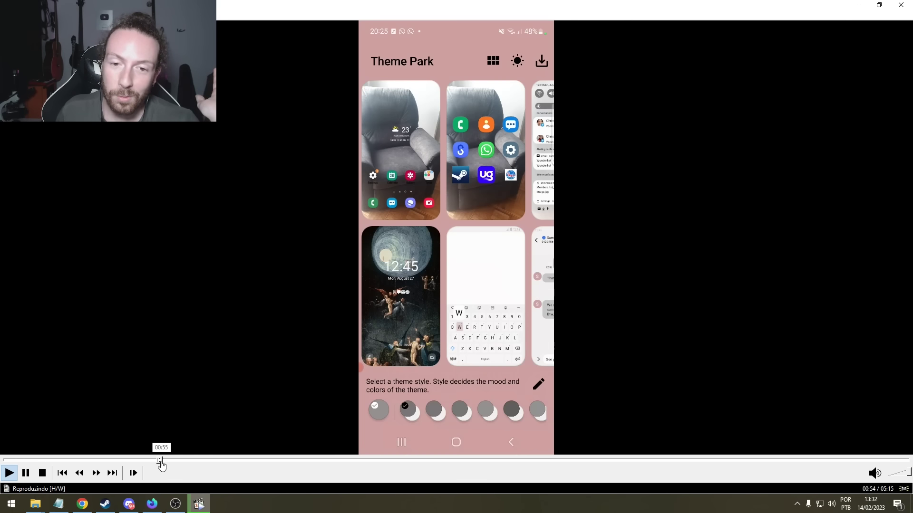
{"action": "left_click", "coordinate": [193, 460]}
{"action": "left_click_drag", "start_coordinate": [198, 460], "coordinate": [367, 469]}
{"action": "left_click", "coordinate": [440, 310]}
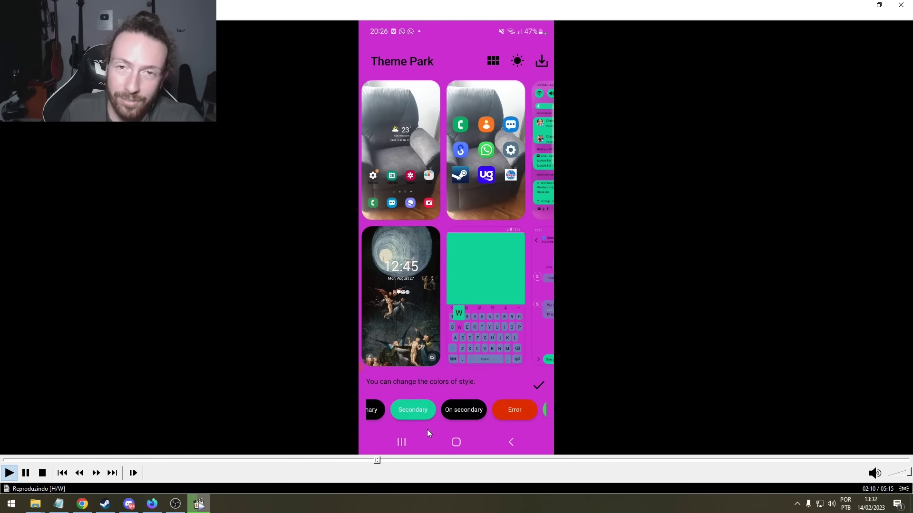
Skim the rest of the phone recording from 2:19 past the Quick panel and Iconpack parts
{"action": "left_click", "coordinate": [401, 461]}
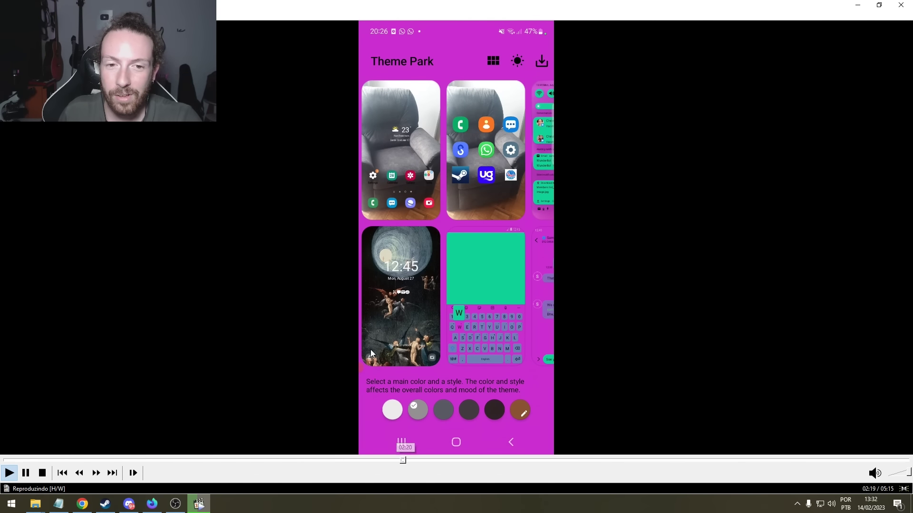
{"action": "key", "text": "space"}
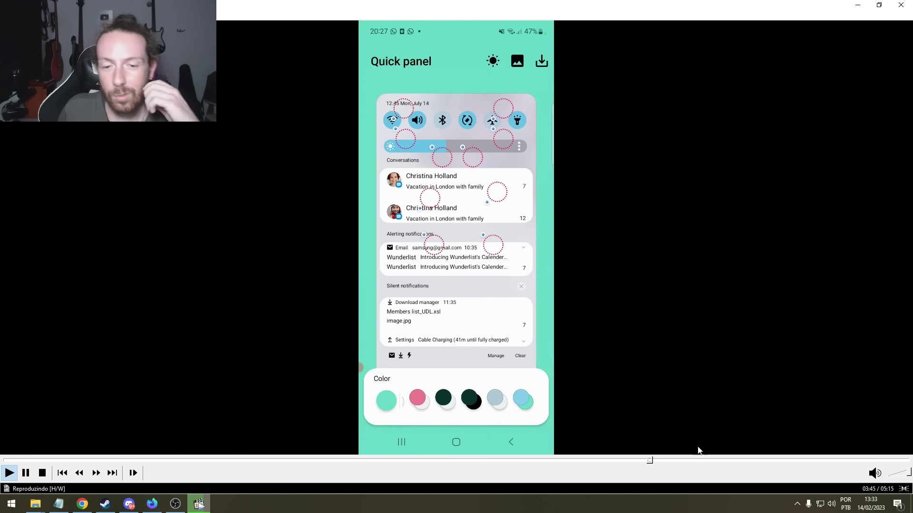
{"action": "left_click", "coordinate": [670, 460]}
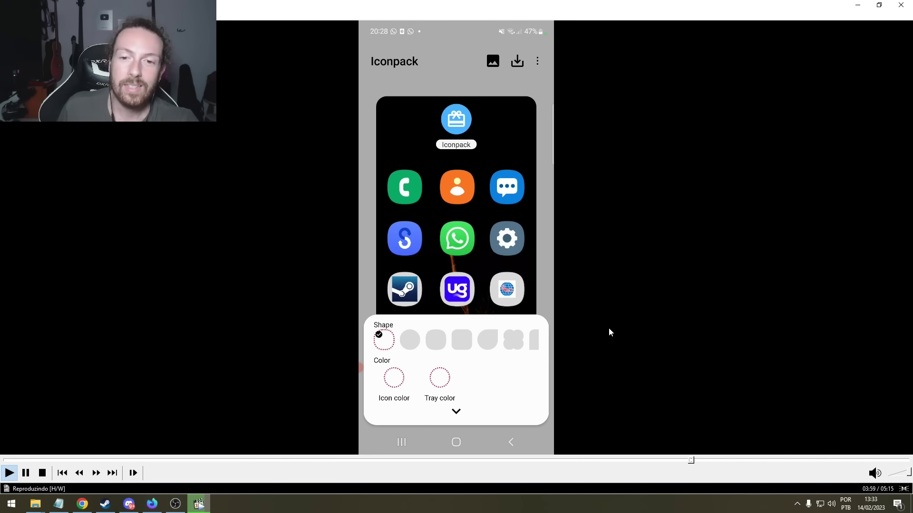
{"action": "left_click", "coordinate": [740, 463]}
Apply a slight Gaussian Blur to the Camada 3 copiar layer to soften the white curved line
{"action": "left_click", "coordinate": [198, 6]}
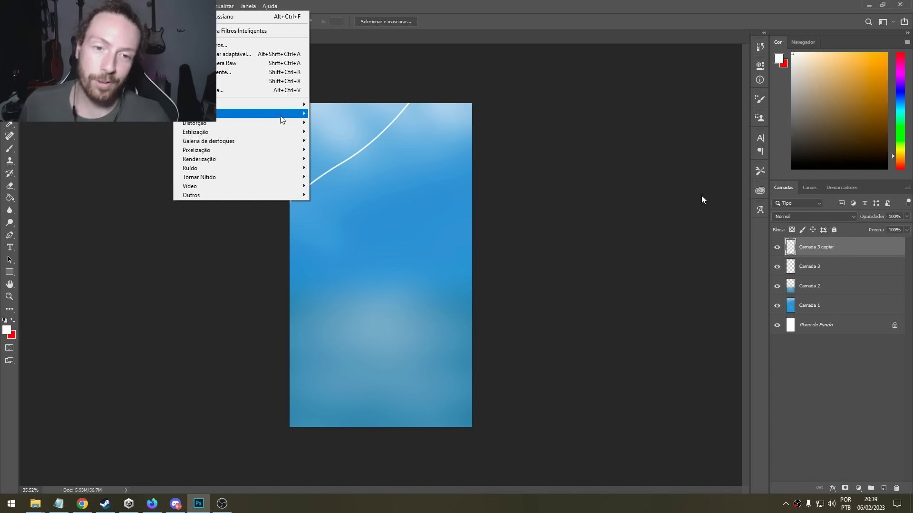
{"action": "mouse_move", "coordinate": [282, 114]}
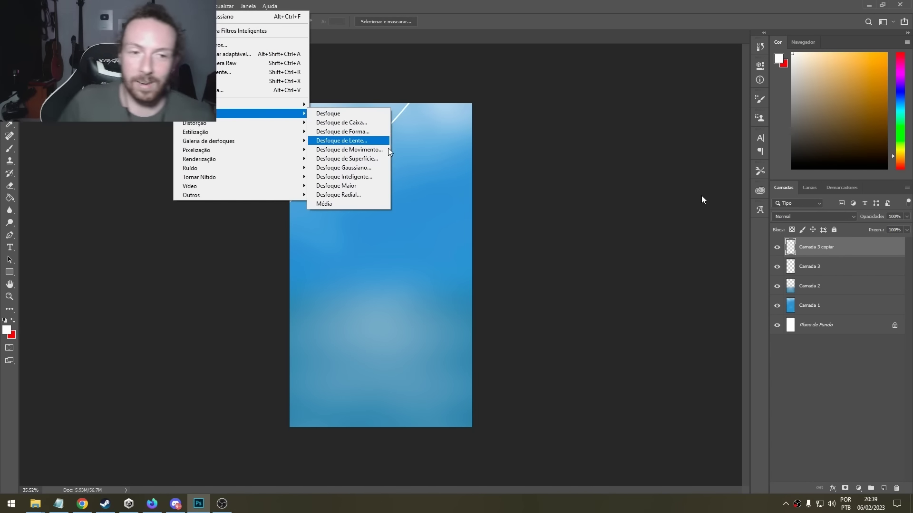
{"action": "left_click", "coordinate": [345, 165]}
{"action": "left_click", "coordinate": [614, 223]}
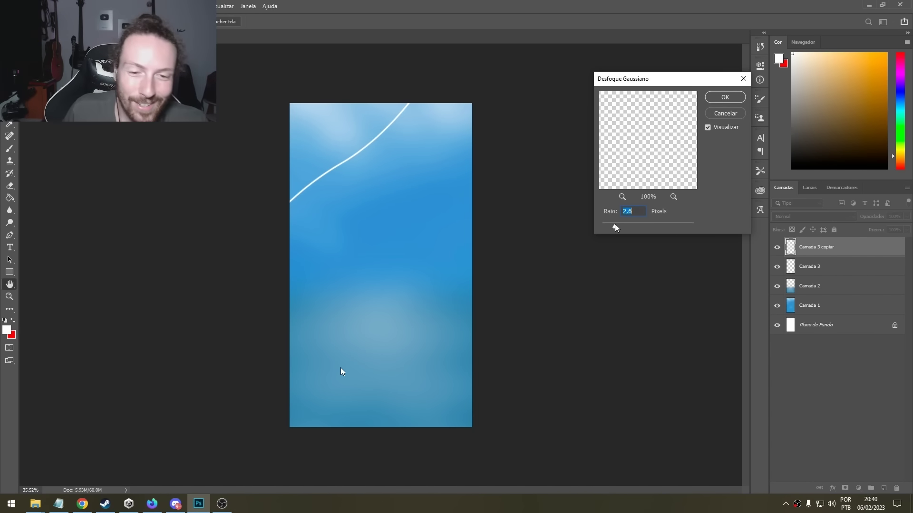
{"action": "left_click_drag", "start_coordinate": [615, 225], "coordinate": [617, 225]}
{"action": "left_click", "coordinate": [725, 97]}
{"action": "key", "text": "m"}
{"action": "scroll", "coordinate": [380, 266], "scroll_direction": "up", "scroll_amount": 2}
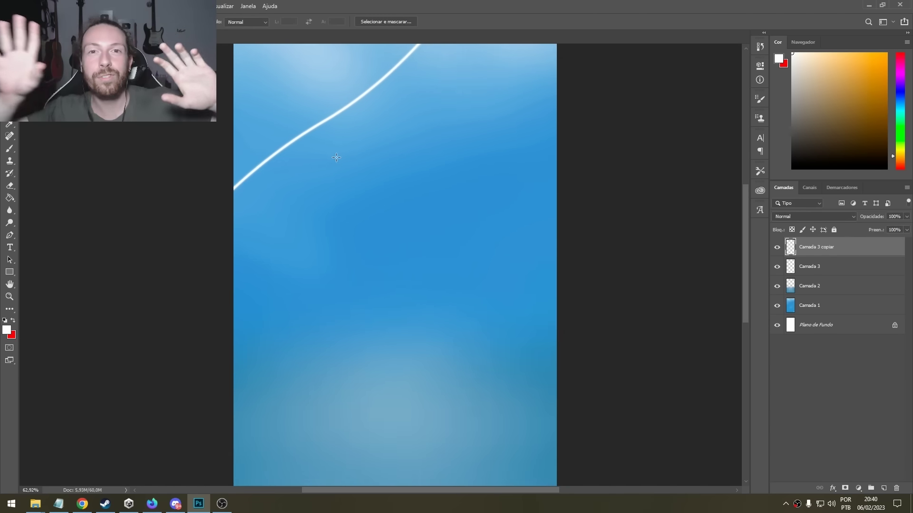
{"action": "scroll", "coordinate": [380, 266], "scroll_direction": "down", "scroll_amount": 3}
{"action": "scroll", "coordinate": [302, 122], "scroll_direction": "up", "scroll_amount": 2}
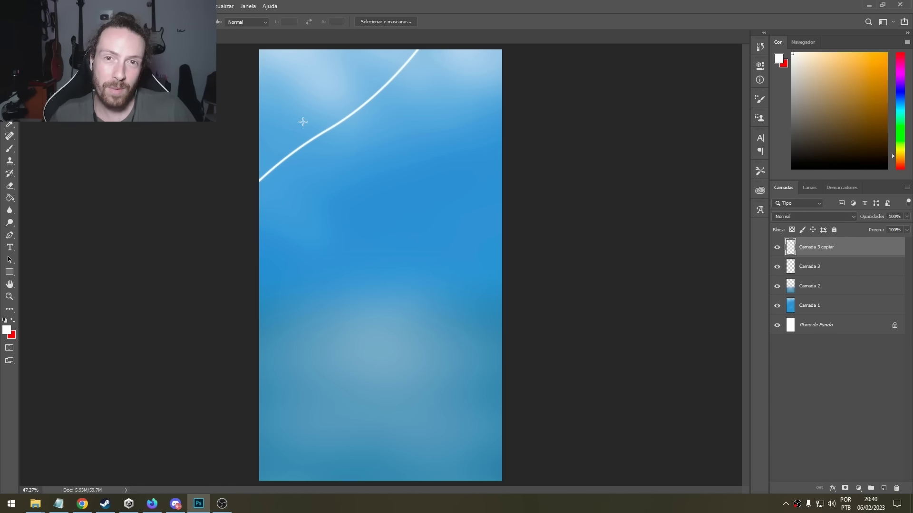
{"action": "scroll", "coordinate": [304, 124], "scroll_direction": "down", "scroll_amount": 1}
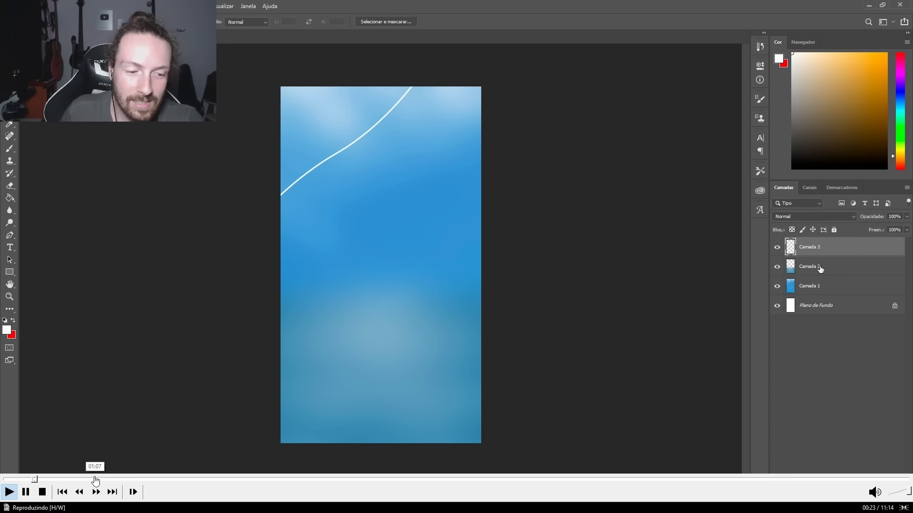
Skim the Photoshop wallpaper recording through the duplicating and fading of the curved line layers, up to about 2:56
{"action": "left_click", "coordinate": [95, 479]}
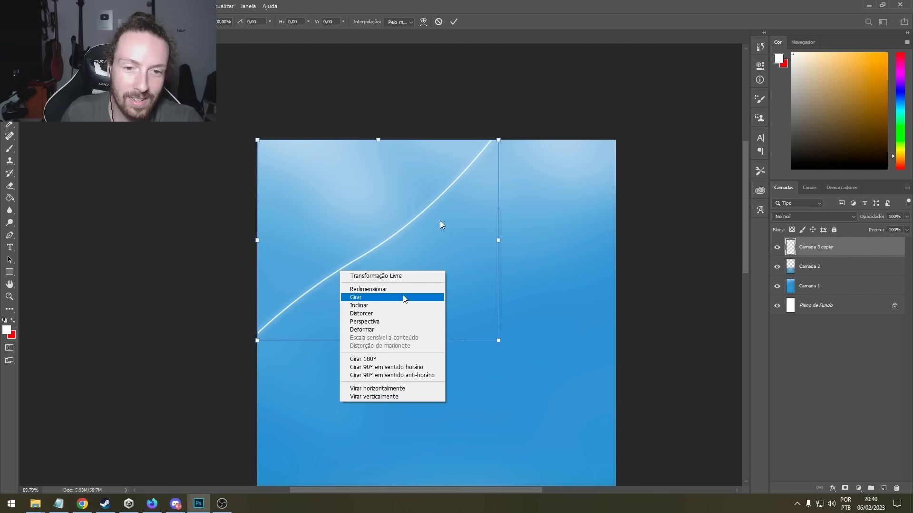
{"action": "left_click", "coordinate": [84, 478]}
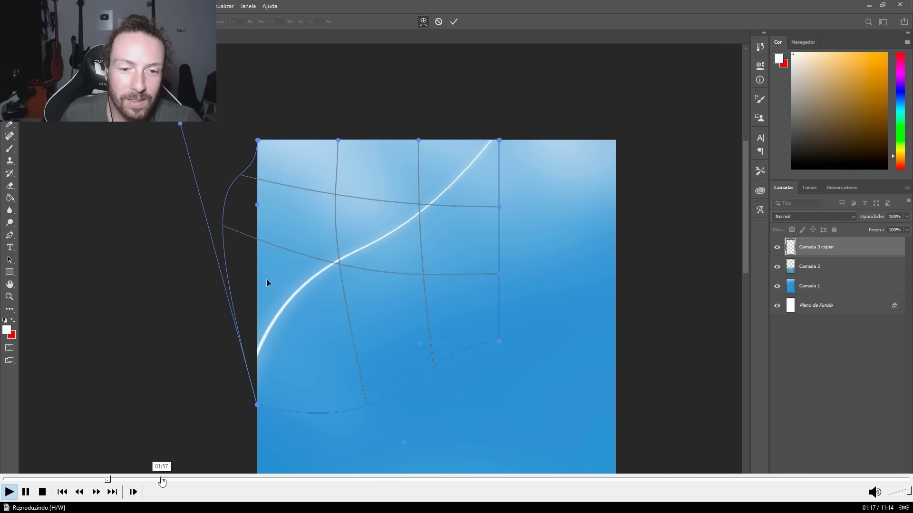
{"action": "left_click", "coordinate": [161, 479]}
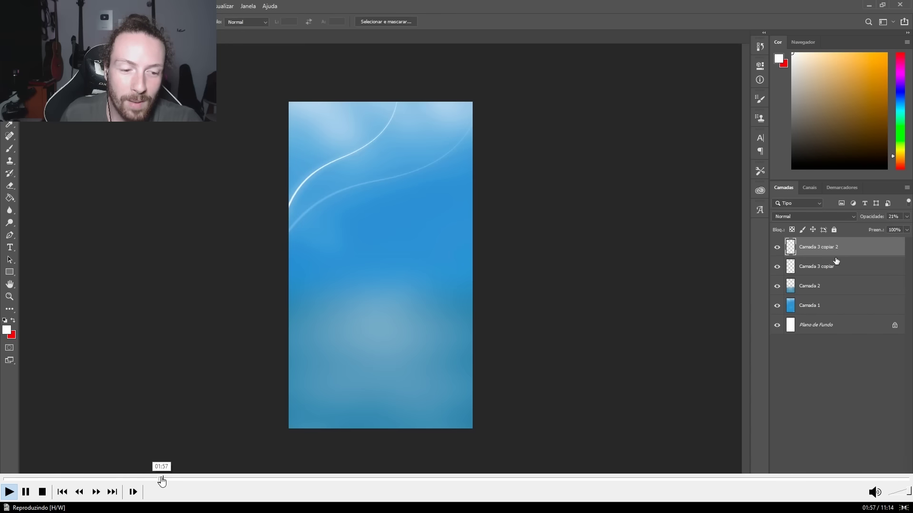
{"action": "left_click", "coordinate": [205, 479]}
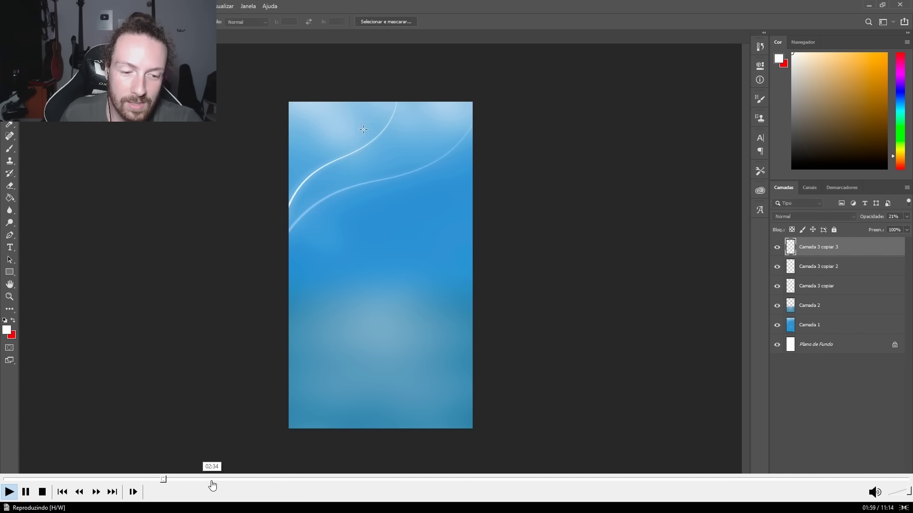
{"action": "left_click", "coordinate": [239, 479]}
Skim the Photoshop recording from the hue and saturation adjustment through the blue gradient layer towards its end
{"action": "left_click", "coordinate": [321, 479]}
{"action": "left_click", "coordinate": [442, 479]}
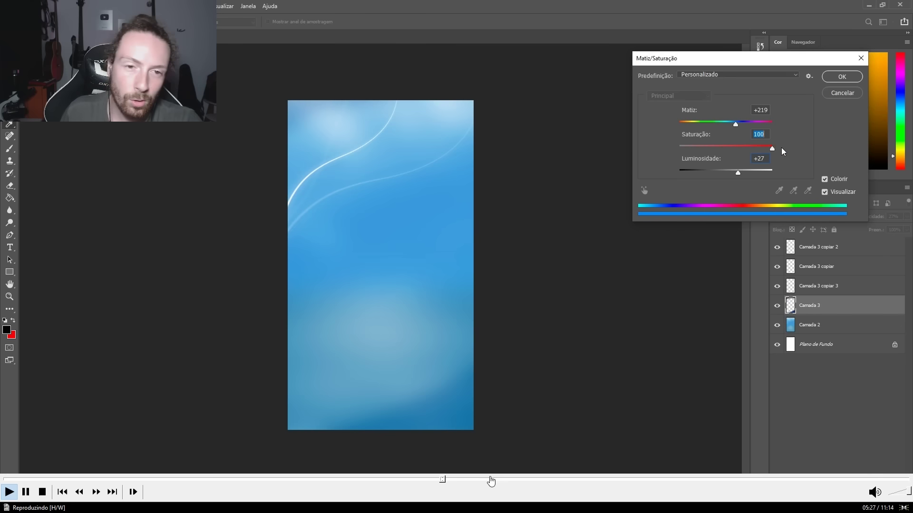
{"action": "left_click", "coordinate": [462, 479]}
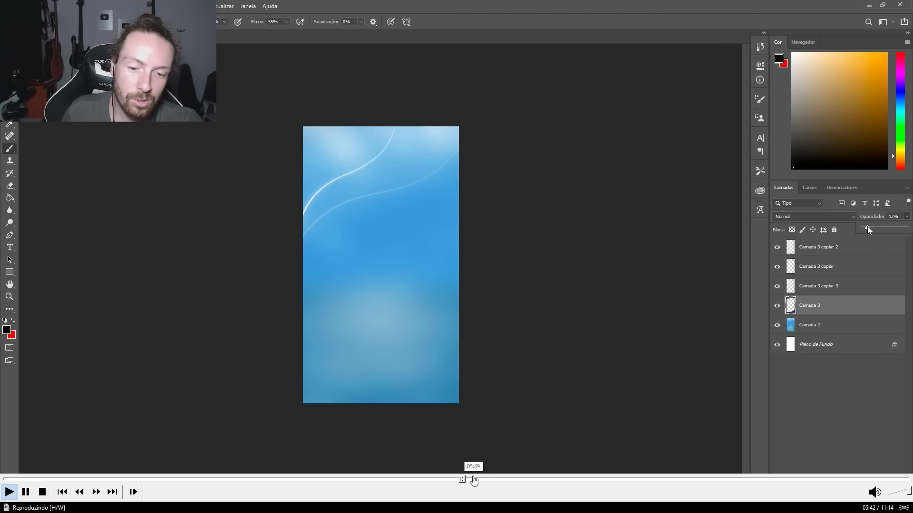
{"action": "left_click", "coordinate": [519, 479]}
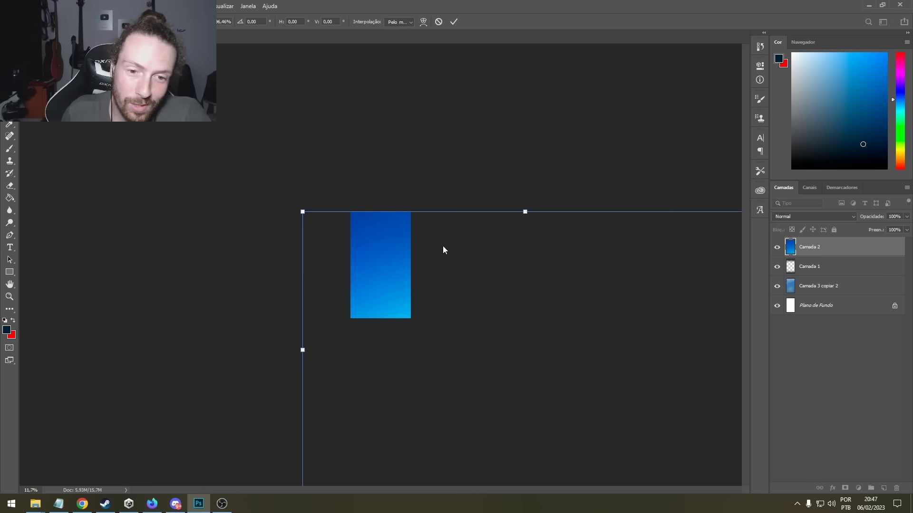
{"action": "mouse_move", "coordinate": [671, 482]}
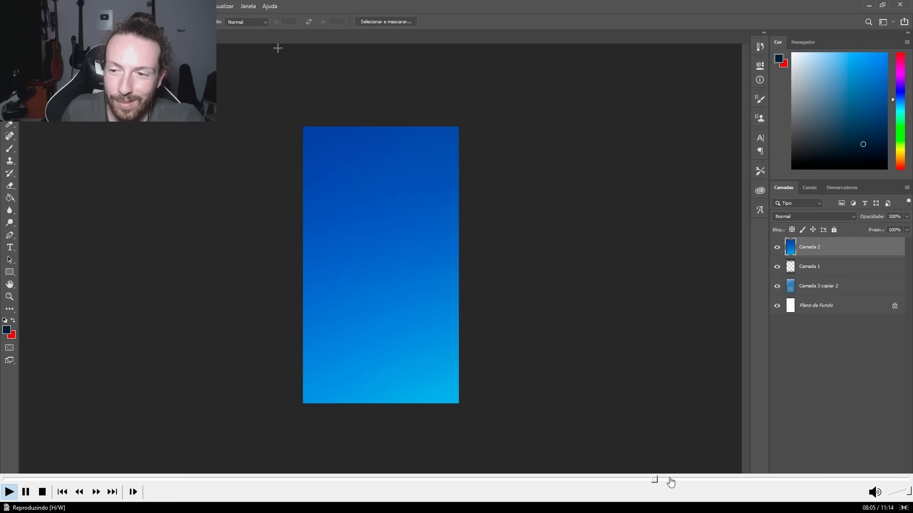
{"action": "left_click_drag", "start_coordinate": [678, 483], "coordinate": [824, 481]}
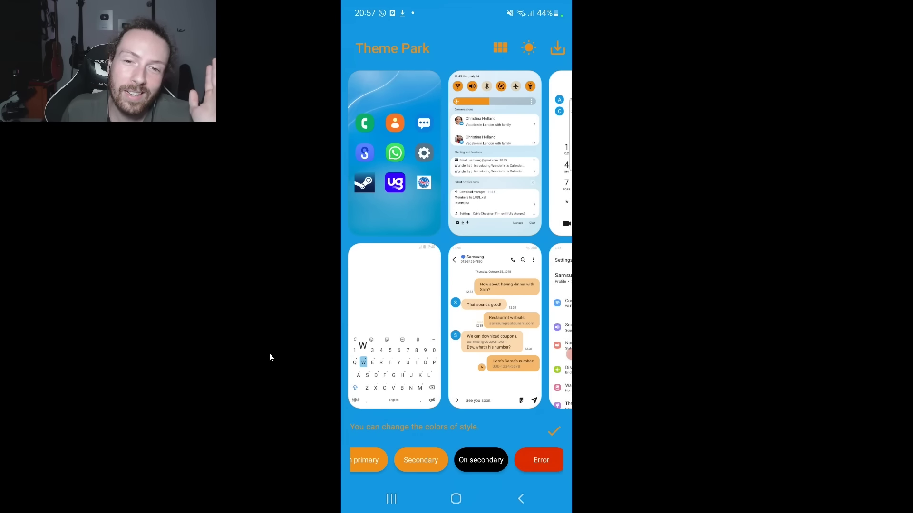
Skim the second Theme Park recording through the style colours and the keyboard colour and key style editing, up to about 15:26
{"action": "mouse_move", "coordinate": [163, 493]}
{"action": "left_click_drag", "start_coordinate": [167, 479], "coordinate": [189, 481]}
{"action": "left_click", "coordinate": [212, 482]}
{"action": "left_click", "coordinate": [306, 483]}
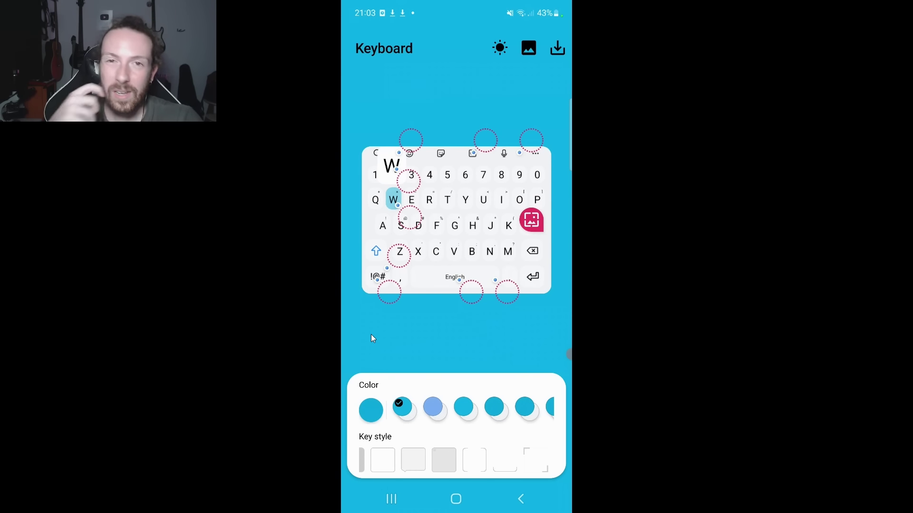
{"action": "left_click", "coordinate": [325, 480]}
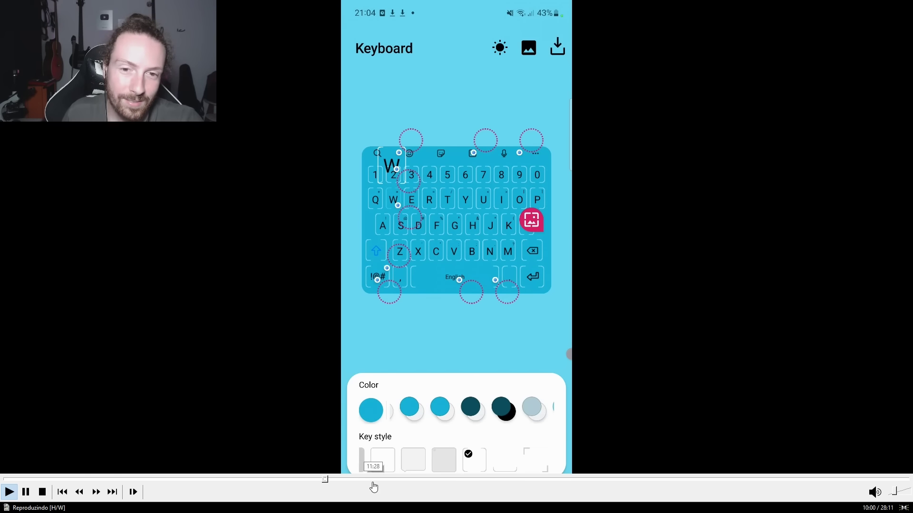
{"action": "left_click", "coordinate": [373, 487]}
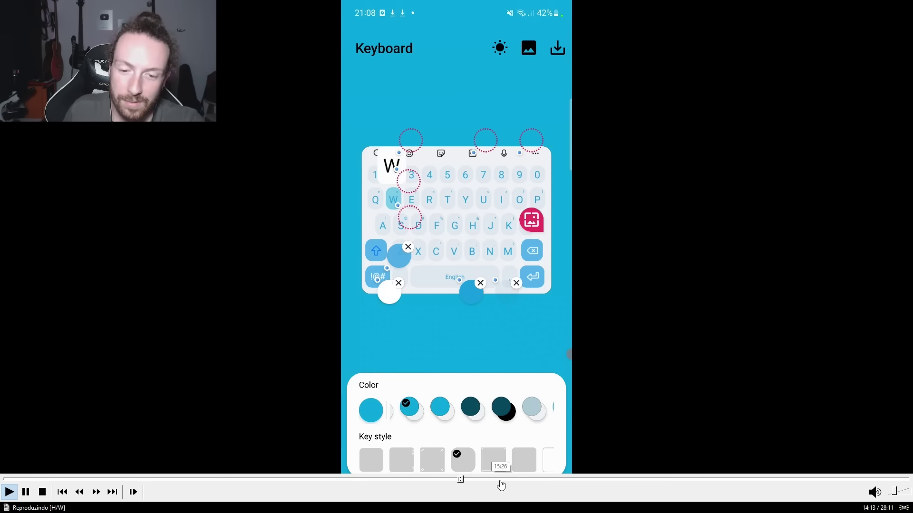
{"action": "left_click", "coordinate": [501, 485]}
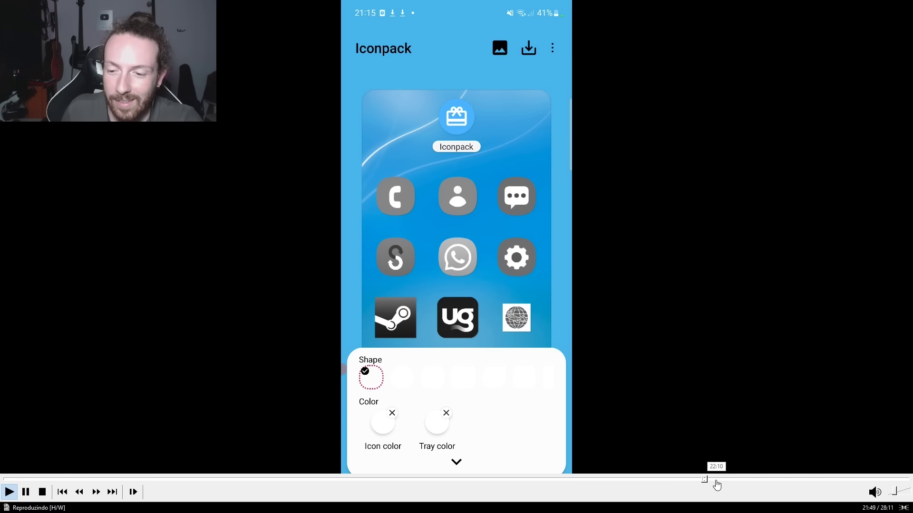
Skim the Theme Park recording from 22:10 through the icon shape and tray colour editing and the icon pack installation
{"action": "left_click", "coordinate": [716, 481]}
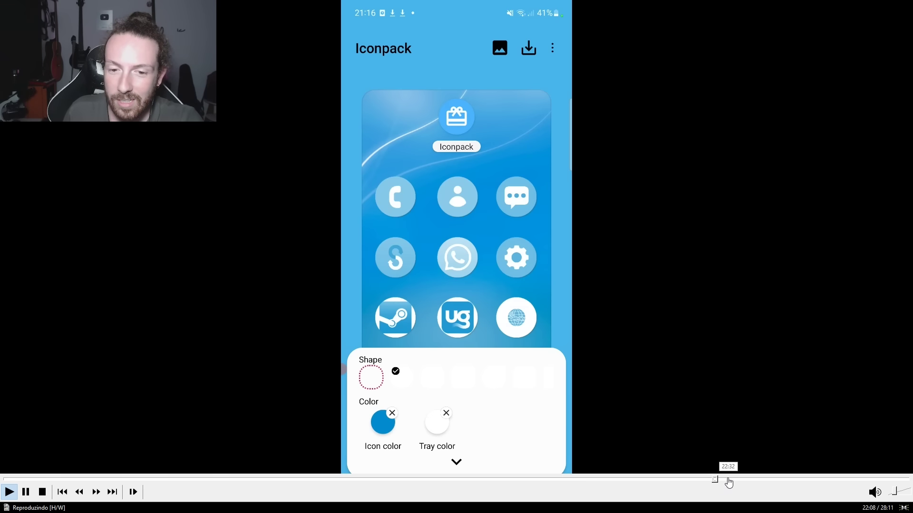
{"action": "left_click", "coordinate": [730, 480]}
{"action": "left_click", "coordinate": [742, 480]}
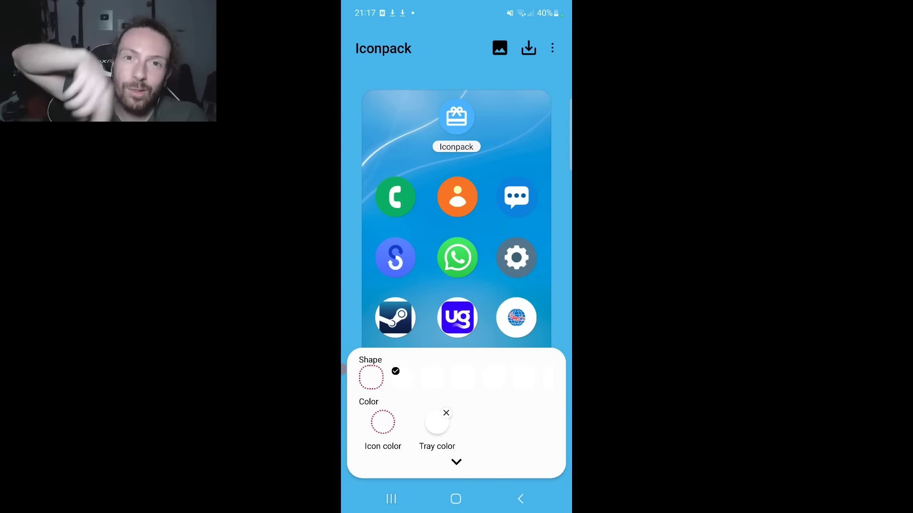
{"action": "left_click", "coordinate": [735, 479]}
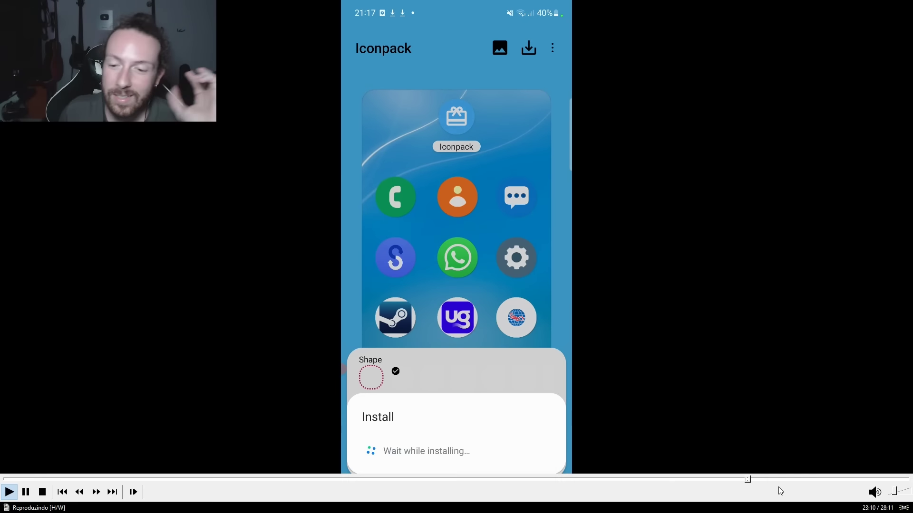
{"action": "left_click", "coordinate": [755, 479]}
Skip past the list of installed keyboard themes to the last seconds of the Theme Park recording
{"action": "left_click", "coordinate": [811, 479]}
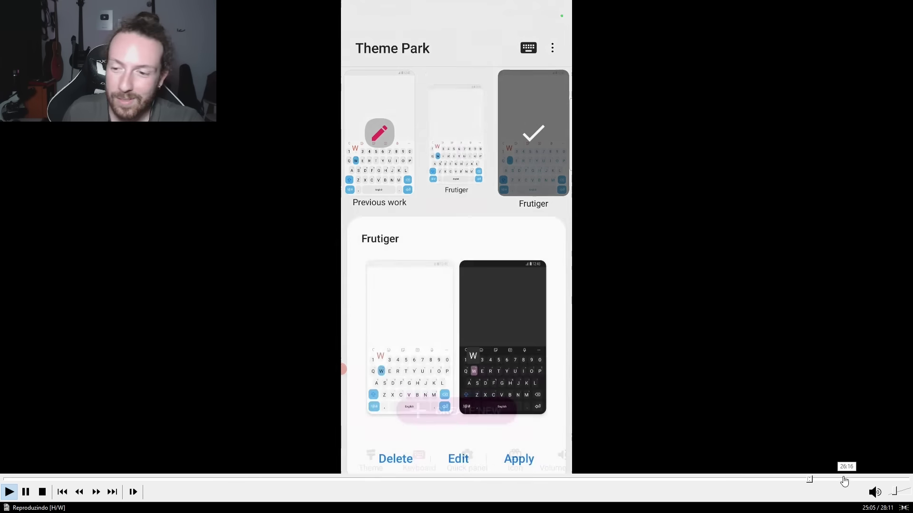
{"action": "left_click", "coordinate": [846, 479]}
{"action": "left_click", "coordinate": [901, 479]}
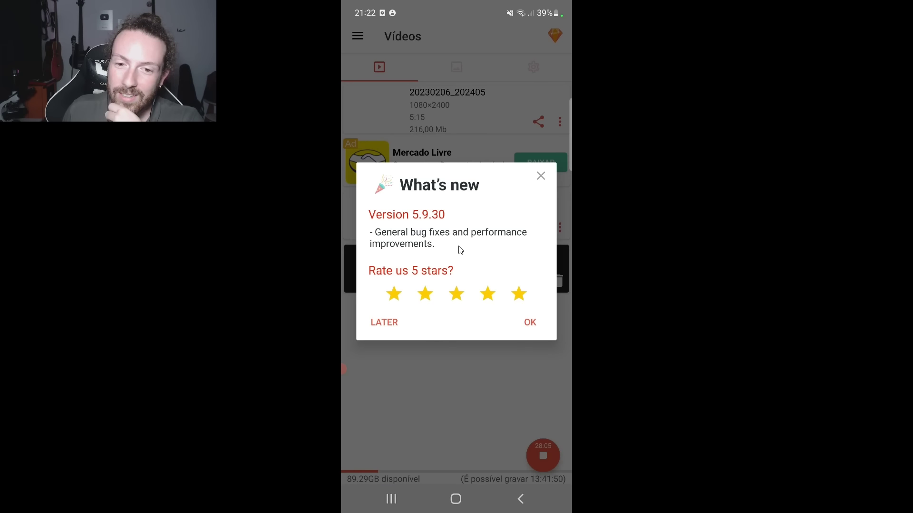
{"action": "left_click", "coordinate": [461, 250]}
{"action": "left_click", "coordinate": [896, 477]}
{"action": "key", "text": "space"}
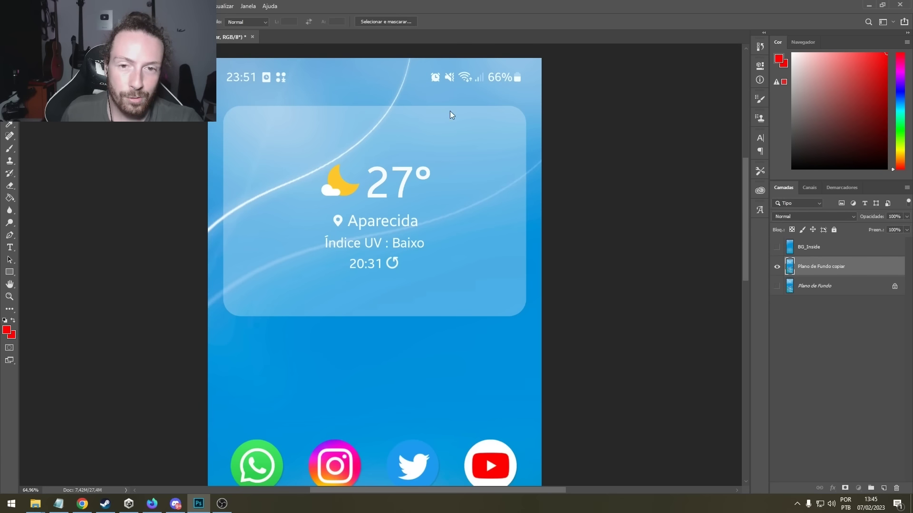
Select a patch of blue background above the weather widget on the Plano de Fundo copiar layer with the Magic Wand
{"action": "key", "text": "w"}
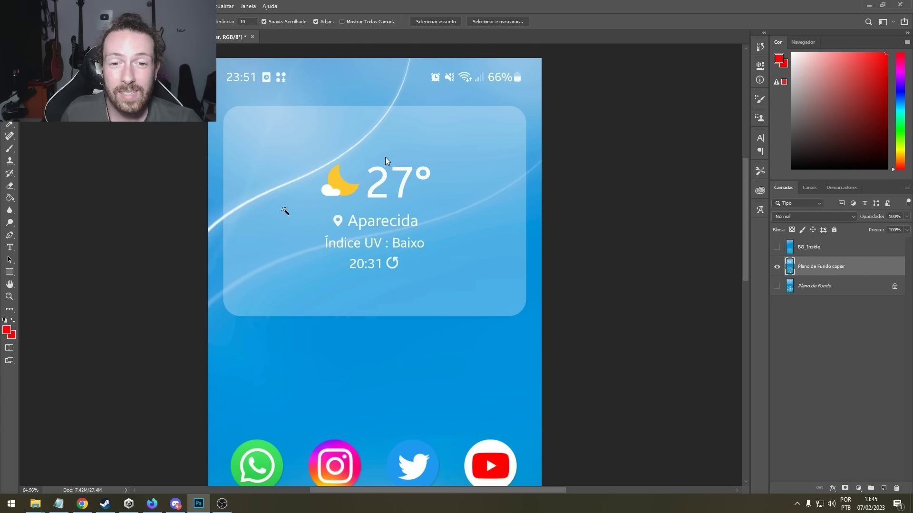
{"action": "scroll", "coordinate": [285, 211], "scroll_direction": "down", "scroll_amount": 2}
{"action": "scroll", "coordinate": [281, 217], "scroll_direction": "up", "scroll_amount": 2}
{"action": "scroll", "coordinate": [275, 232], "scroll_direction": "down", "scroll_amount": 3}
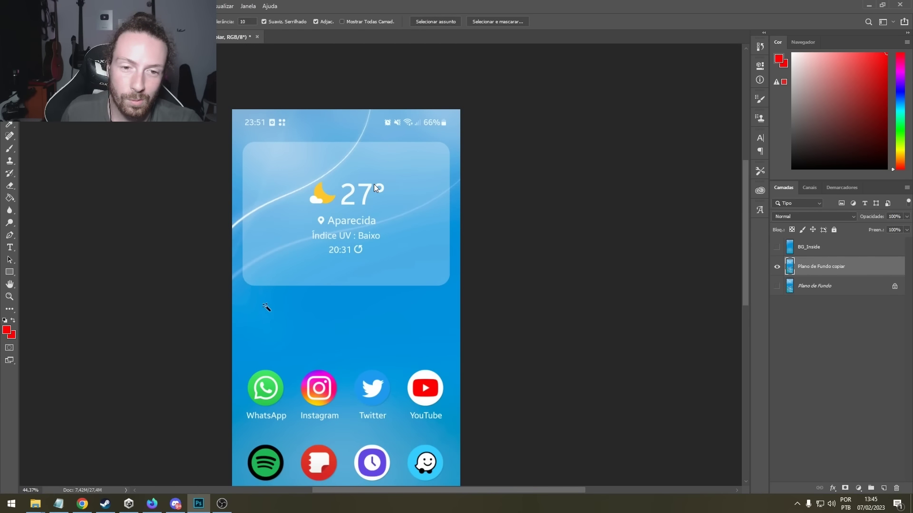
{"action": "scroll", "coordinate": [264, 285], "scroll_direction": "up", "scroll_amount": 2}
{"action": "scroll", "coordinate": [483, 269], "scroll_direction": "down", "scroll_amount": 3}
{"action": "scroll", "coordinate": [356, 206], "scroll_direction": "up", "scroll_amount": 2}
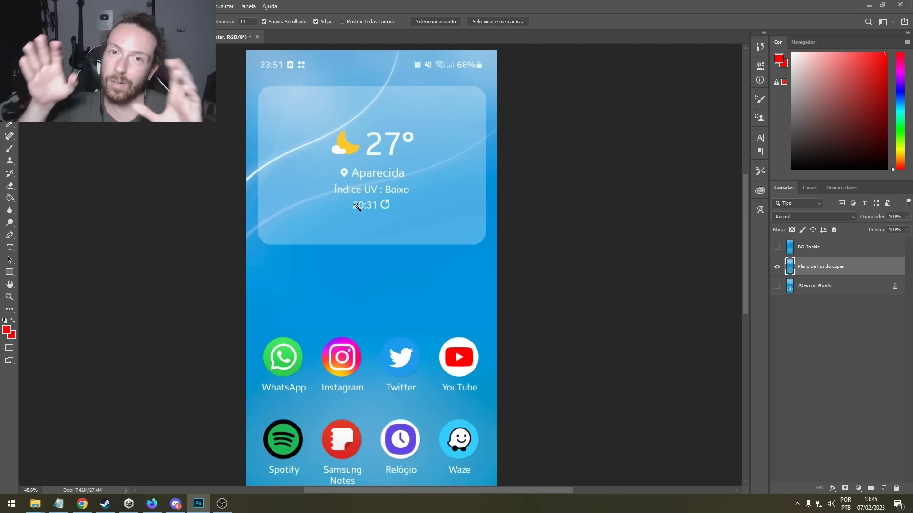
{"action": "scroll", "coordinate": [361, 176], "scroll_direction": "up", "scroll_amount": 2}
{"action": "scroll", "coordinate": [329, 135], "scroll_direction": "up", "scroll_amount": 9}
{"action": "left_click", "coordinate": [342, 147]}
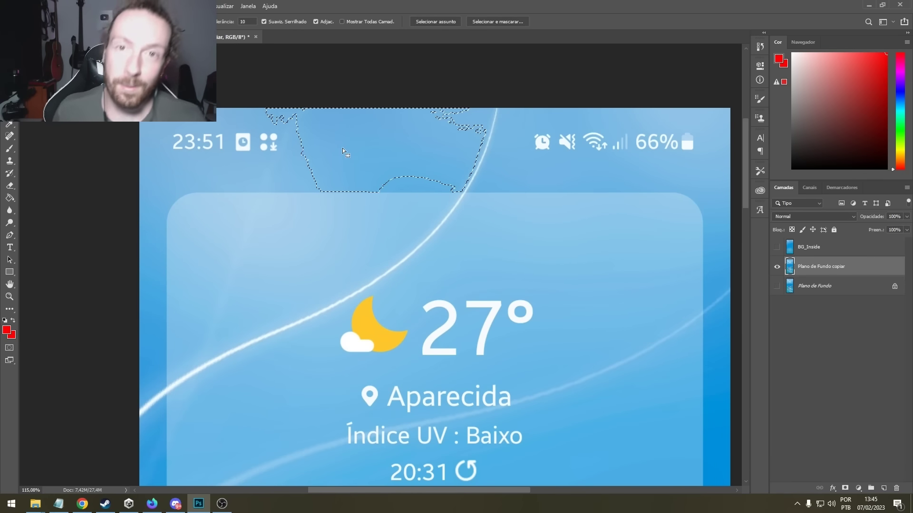
{"action": "scroll", "coordinate": [342, 151], "scroll_direction": "down", "scroll_amount": 5}
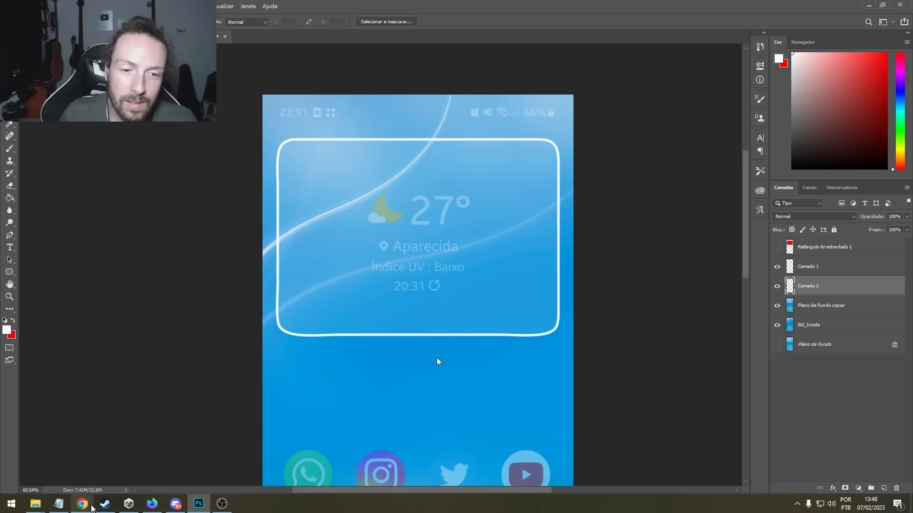
Browse the web gallery of aesthetic reference images and skim the recording to the meadow picture inside the weather widget
{"action": "left_click", "coordinate": [84, 504]}
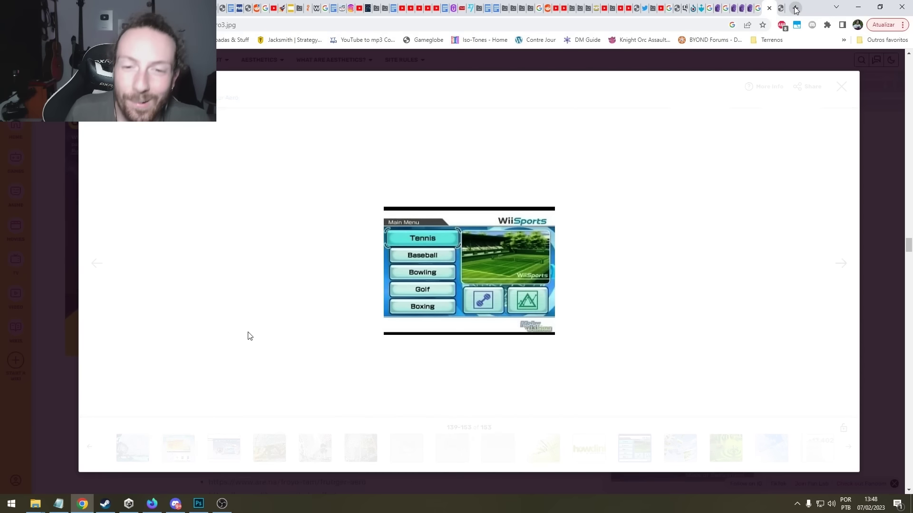
{"action": "mouse_move", "coordinate": [83, 482]}
{"action": "left_click", "coordinate": [135, 483]}
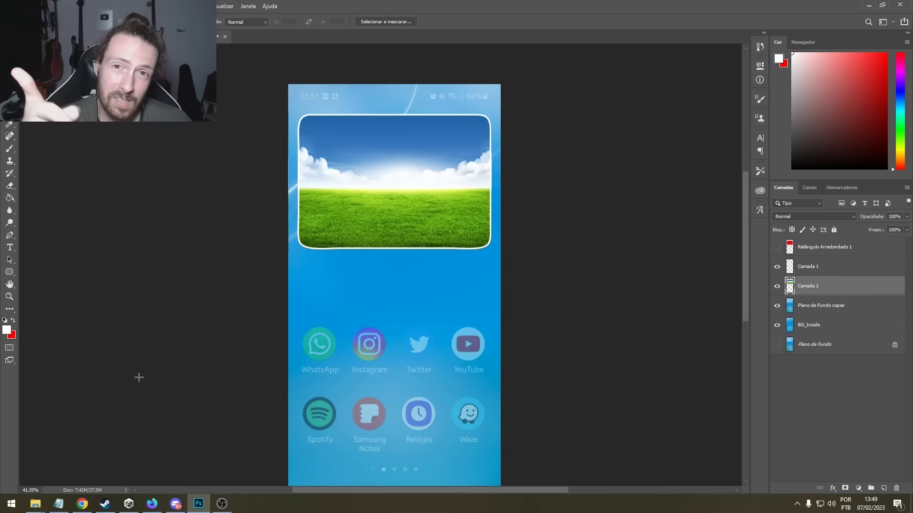
{"action": "left_click", "coordinate": [82, 503]}
{"action": "scroll", "coordinate": [305, 314], "scroll_direction": "up", "scroll_amount": 9}
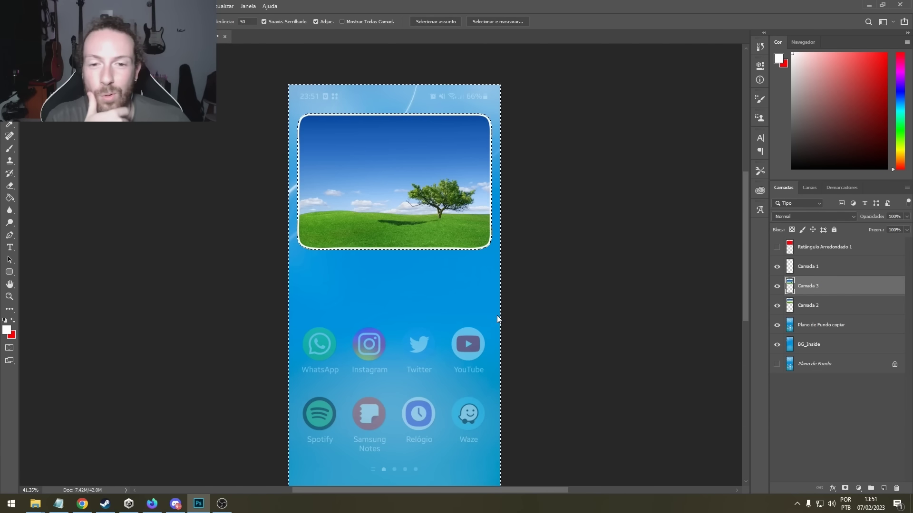
Clear the selection around the widget and hide the tree image layer Camada 3 to compare it with the grass field image
{"action": "key", "text": "m"}
{"action": "left_click", "coordinate": [149, 159]}
{"action": "scroll", "coordinate": [204, 340], "scroll_direction": "down", "scroll_amount": 5}
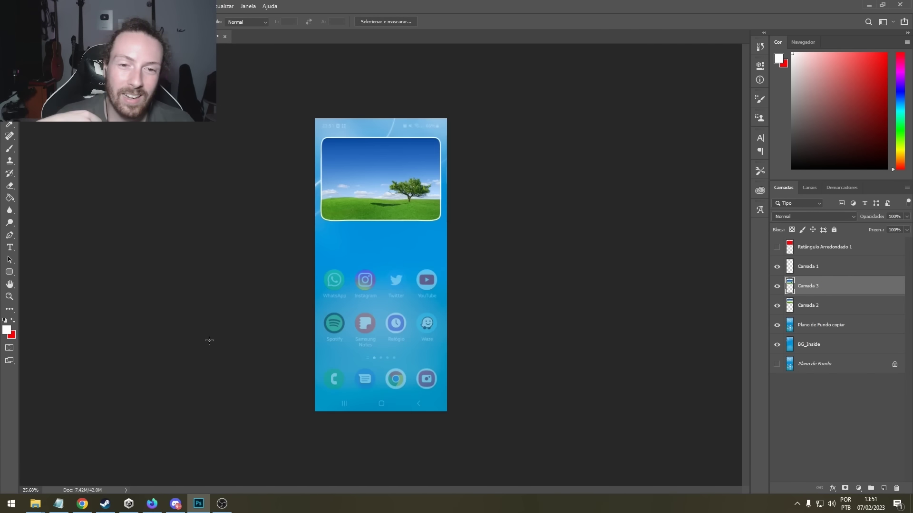
{"action": "scroll", "coordinate": [209, 340], "scroll_direction": "up", "scroll_amount": 2, "text": "alt"}
{"action": "left_click", "coordinate": [777, 286]}
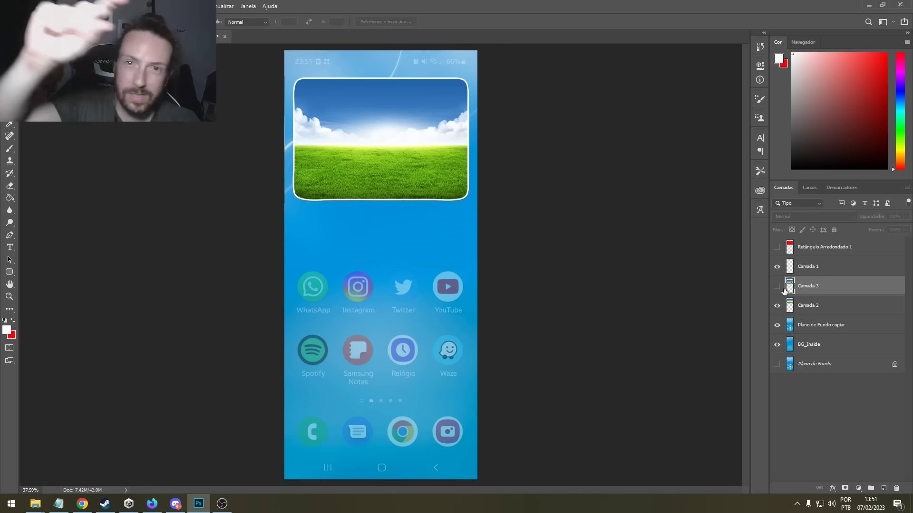
{"action": "left_click", "coordinate": [776, 286]}
{"action": "left_click", "coordinate": [777, 286]}
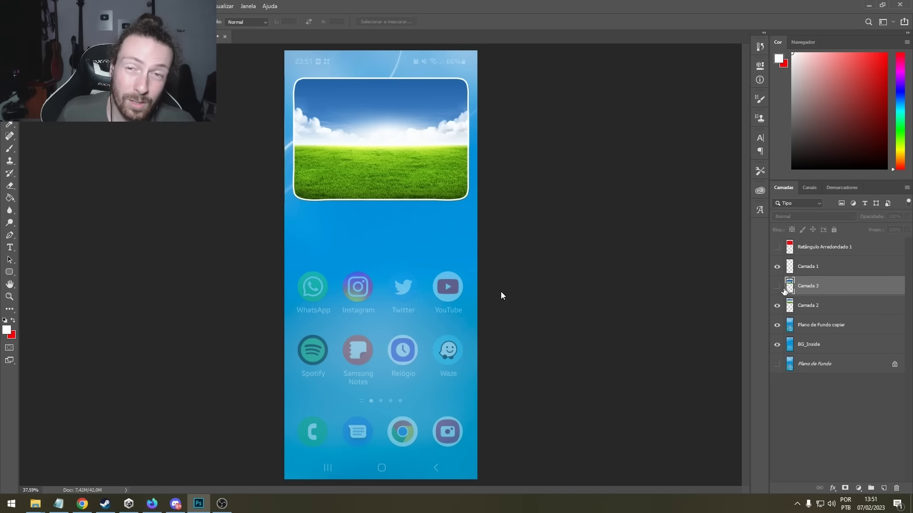
Skim the recording through the grass image resizing and the browsing of reference pictures to the green abstract widget background
{"action": "mouse_move", "coordinate": [176, 488]}
{"action": "left_click", "coordinate": [226, 480]}
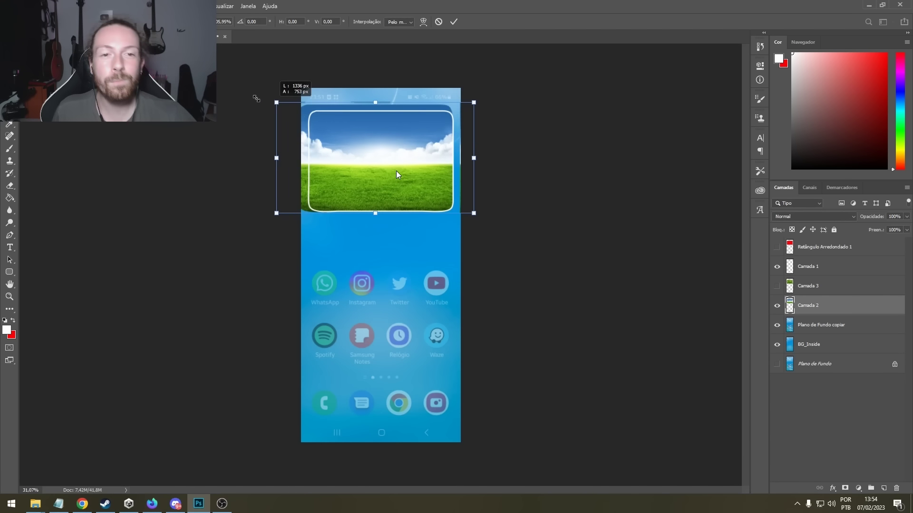
{"action": "mouse_move", "coordinate": [271, 488]}
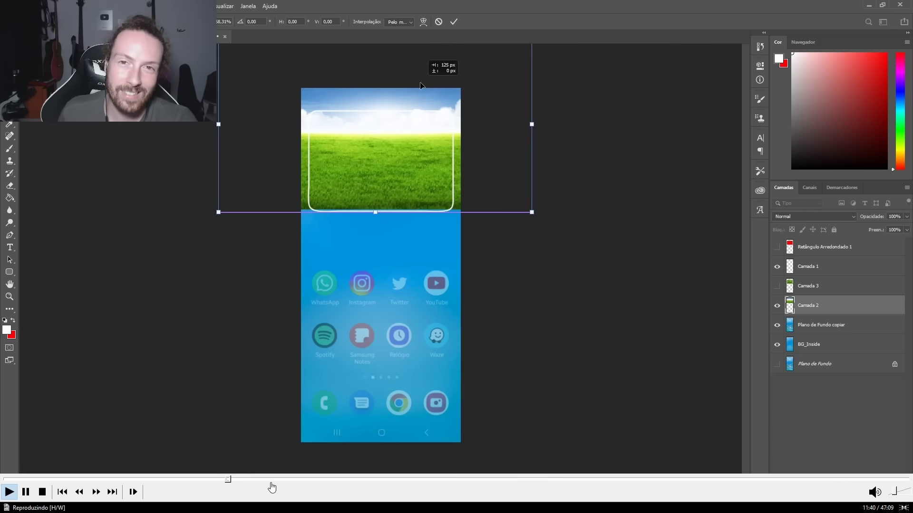
{"action": "left_click", "coordinate": [271, 488]}
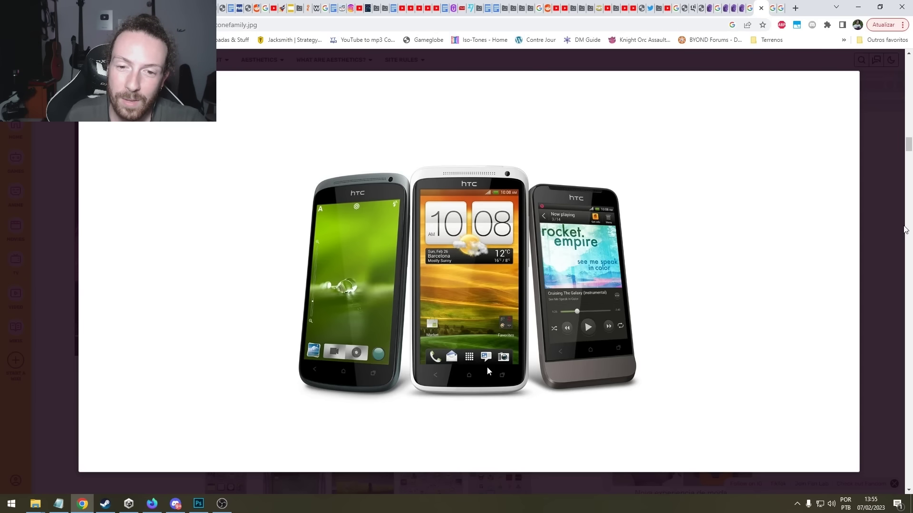
{"action": "mouse_move", "coordinate": [264, 482]}
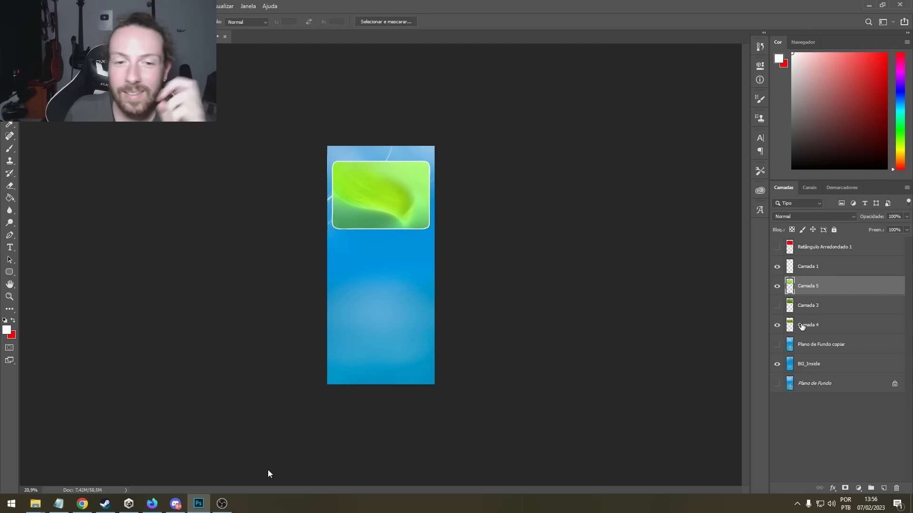
{"action": "left_click", "coordinate": [310, 480]}
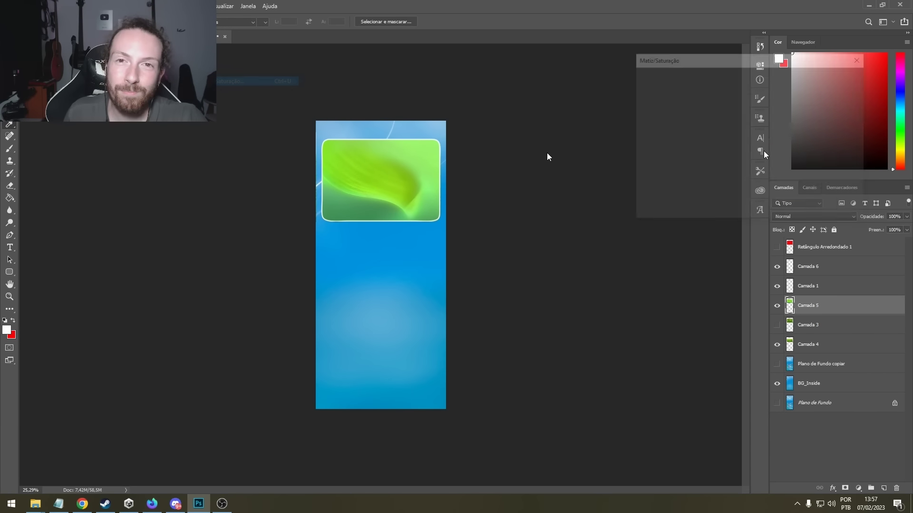
Copy the Wii Menu image from the browser and paste it into the wallpaper document
{"action": "key", "text": "alt+Tab"}
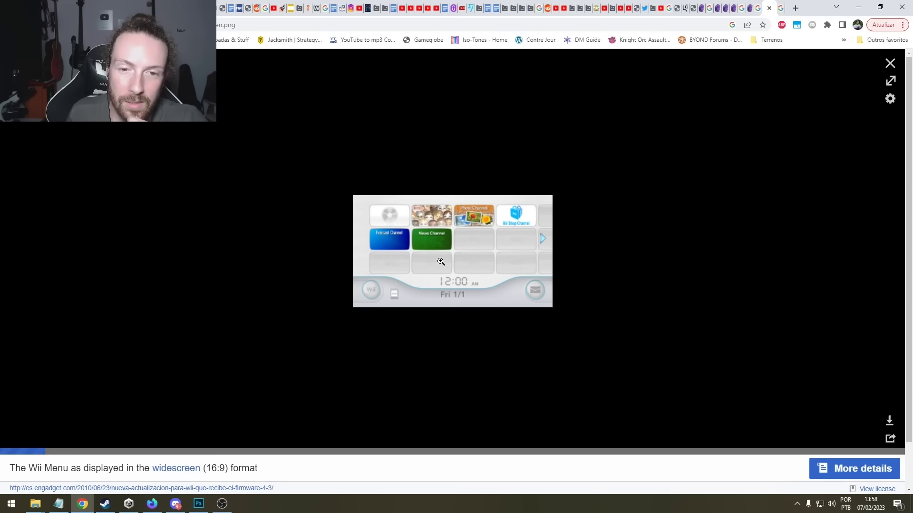
{"action": "right_click", "coordinate": [432, 259]}
{"action": "left_click", "coordinate": [455, 289]}
{"action": "key", "text": "alt+Tab"}
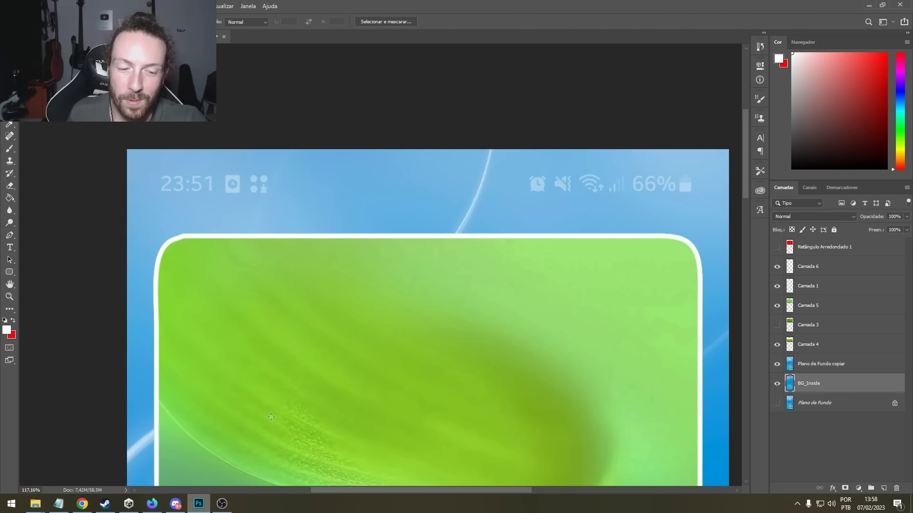
{"action": "key", "text": "ctrl+v"}
Delete the parts of the pasted Wii Menu image outside its curved grey bar and clear the selection
{"action": "key", "text": "Delete"}
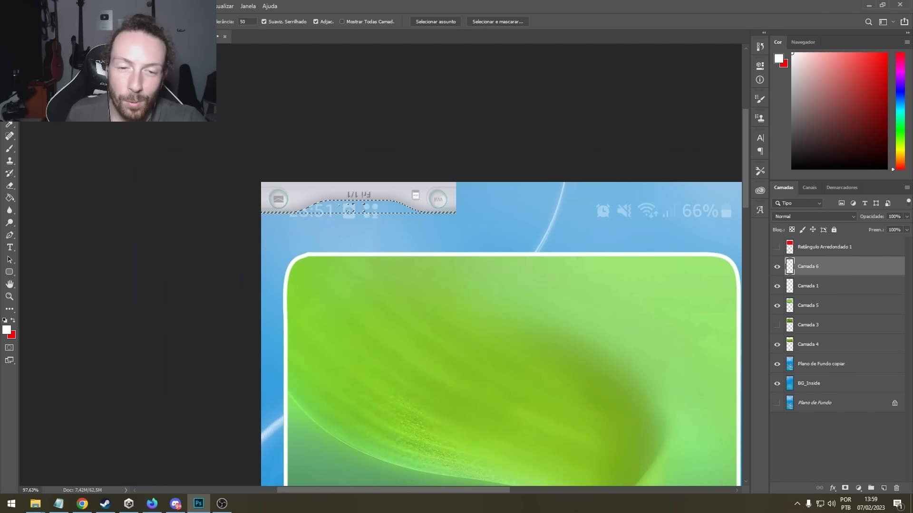
{"action": "left_click", "coordinate": [321, 241]}
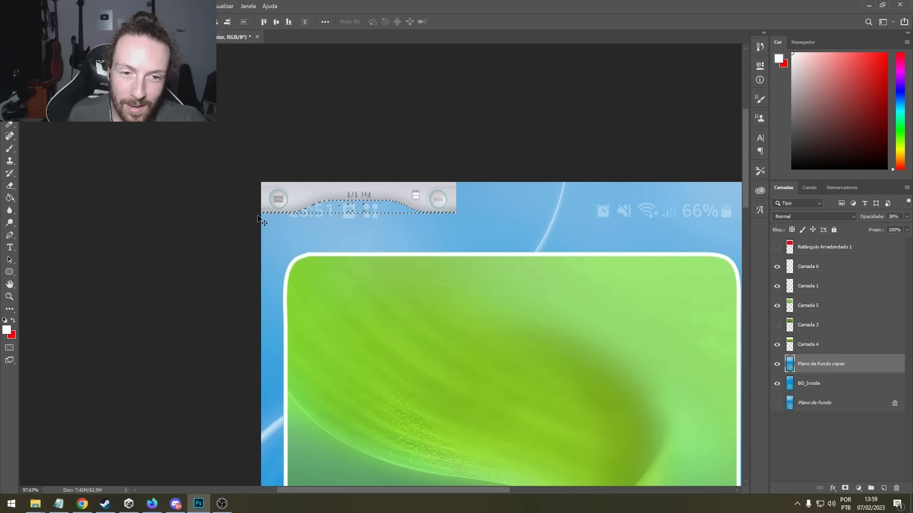
{"action": "key", "text": "m"}
{"action": "key", "text": "ctrl+d"}
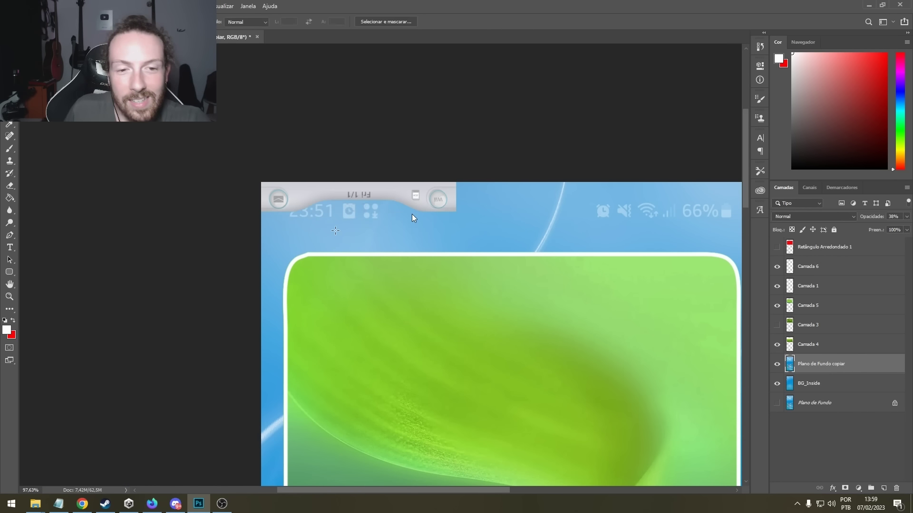
{"action": "mouse_move", "coordinate": [322, 215]}
{"action": "left_mouse_down"}
{"action": "mouse_move", "coordinate": [385, 205]}
{"action": "mouse_move", "coordinate": [333, 201]}
{"action": "left_mouse_up"}
{"action": "key", "text": "Delete"}
{"action": "key", "text": "Delete"}
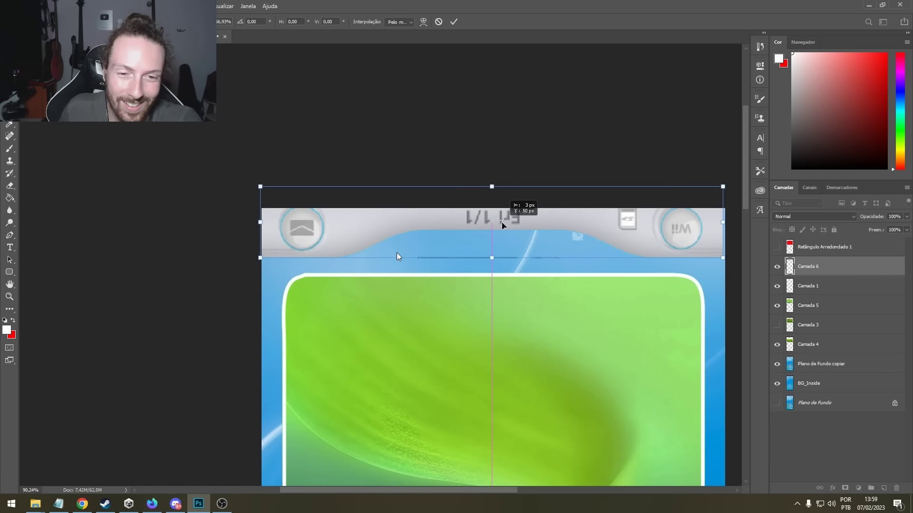
Enlarge the grey bar to the full width of the wallpaper and retouch away its date and icons
{"action": "left_click_drag", "start_coordinate": [492, 190], "coordinate": [492, 204]}
{"action": "key", "text": "Return"}
{"action": "scroll", "coordinate": [492, 224], "scroll_direction": "up", "scroll_amount": 2}
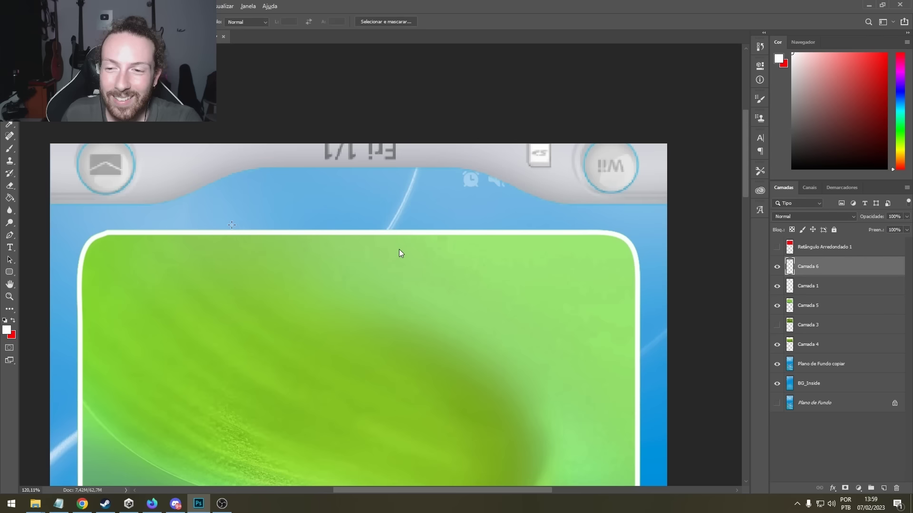
{"action": "key", "text": "j"}
{"action": "mouse_move", "coordinate": [517, 238]}
{"action": "left_mouse_down"}
{"action": "mouse_move", "coordinate": [479, 223]}
{"action": "mouse_move", "coordinate": [479, 237]}
{"action": "left_mouse_up"}
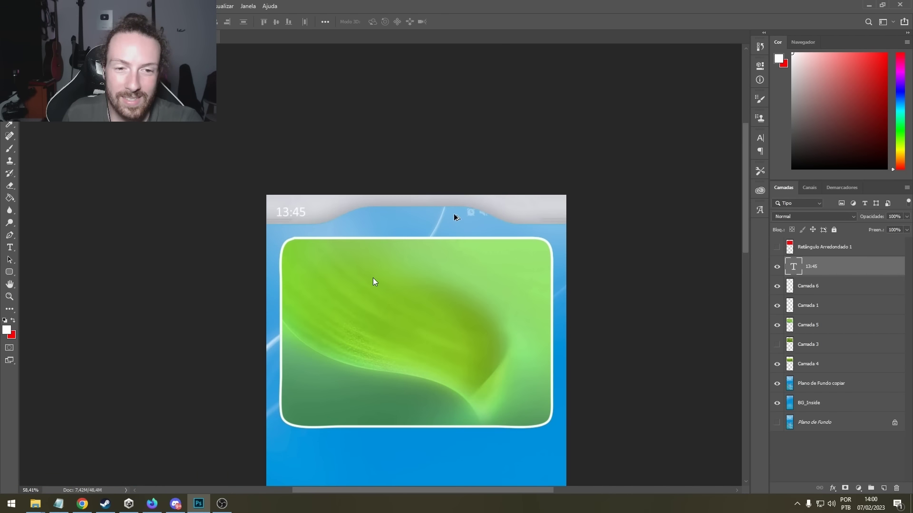
{"action": "scroll", "coordinate": [372, 278], "scroll_direction": "up", "scroll_amount": 2}
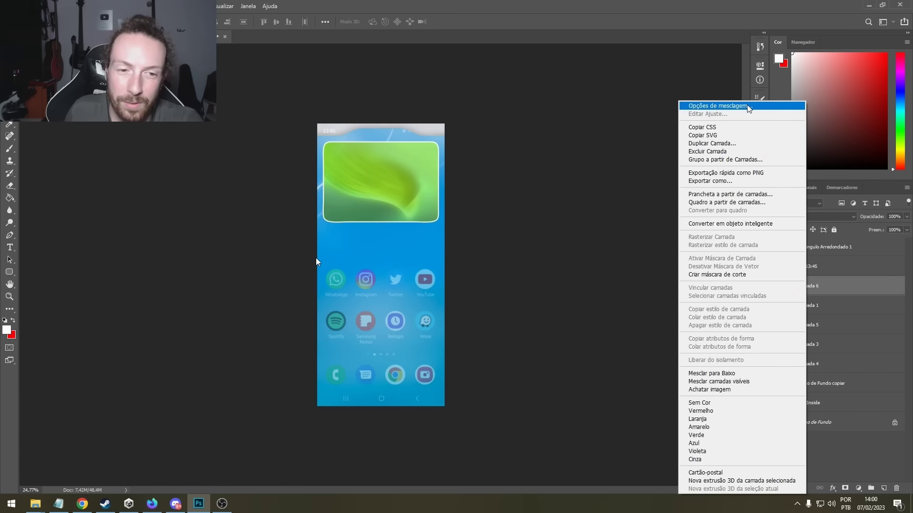
Add a drop shadow with 18% opacity and 27 px size to the grey bar layer Camada 6
{"action": "left_click", "coordinate": [747, 108]}
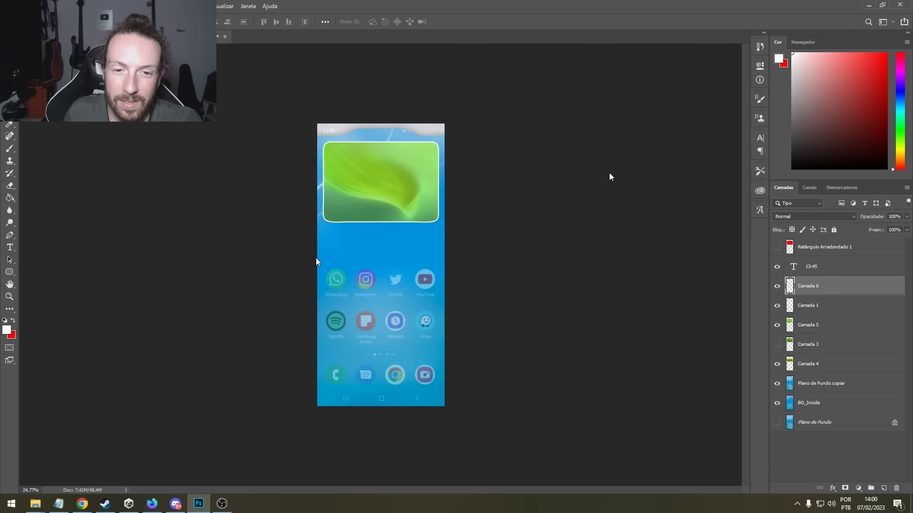
{"action": "left_click", "coordinate": [484, 244]}
{"action": "left_click_drag", "start_coordinate": [660, 164], "coordinate": [668, 165]}
{"action": "left_click_drag", "start_coordinate": [685, 113], "coordinate": [667, 114]}
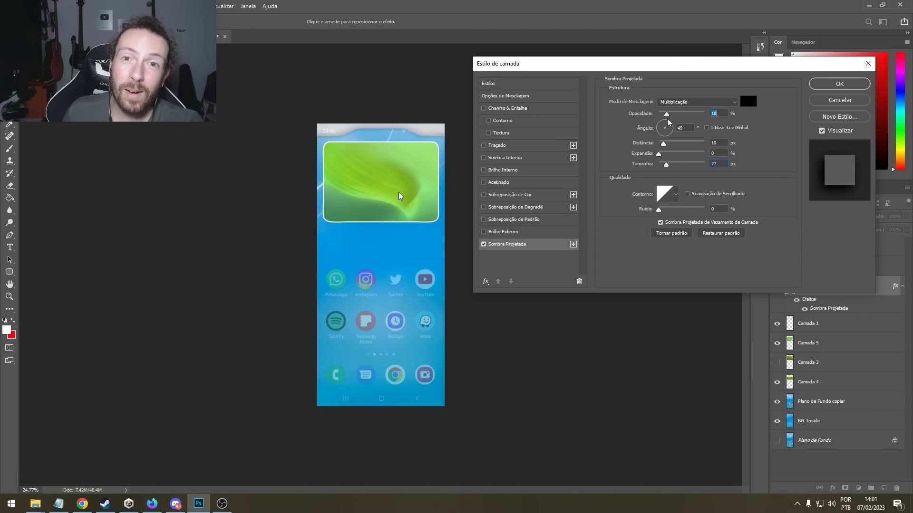
{"action": "left_click", "coordinate": [839, 83]}
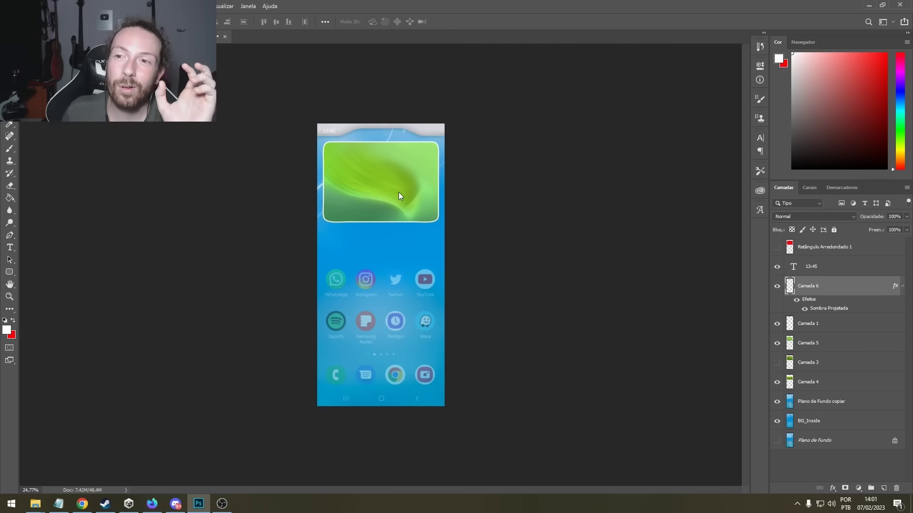
Adjust the grey bar's brightness to -2 and contrast to 7
{"action": "key", "text": "alt+i"}
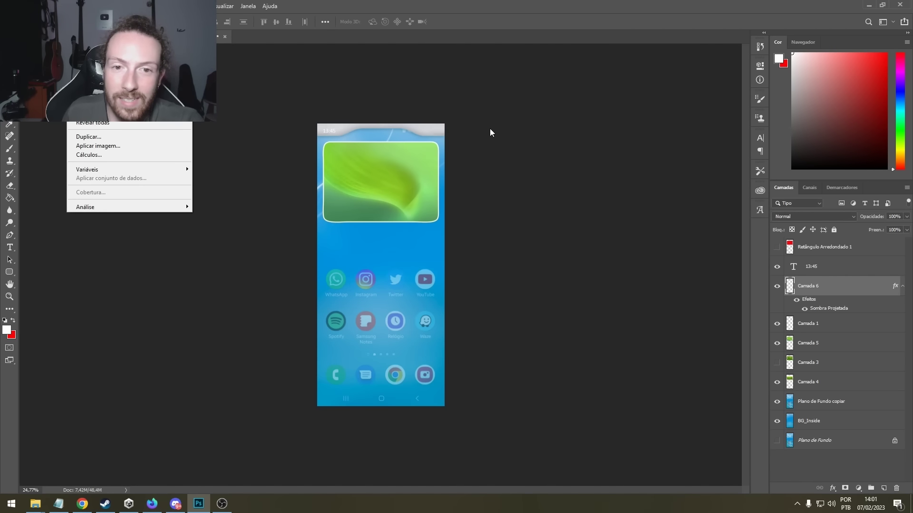
{"action": "mouse_move", "coordinate": [129, 29]}
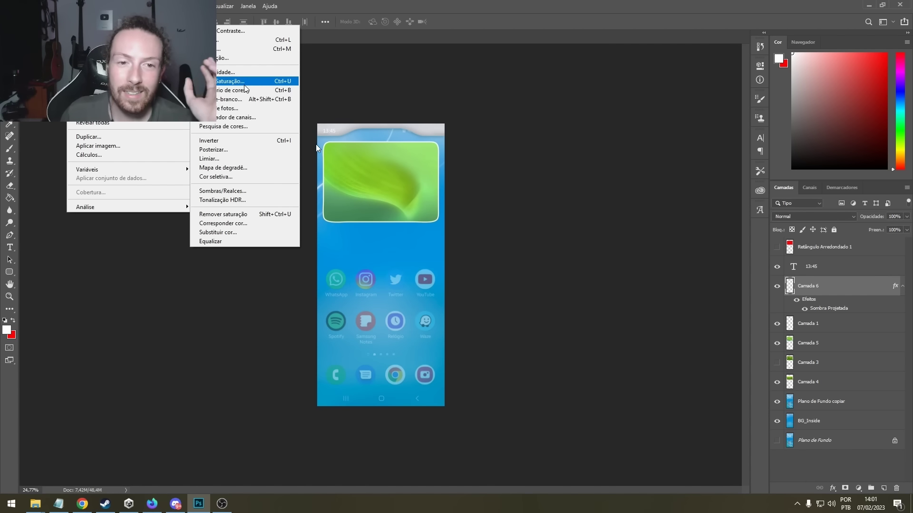
{"action": "left_click", "coordinate": [230, 30]}
{"action": "left_click_drag", "start_coordinate": [716, 135], "coordinate": [696, 133]}
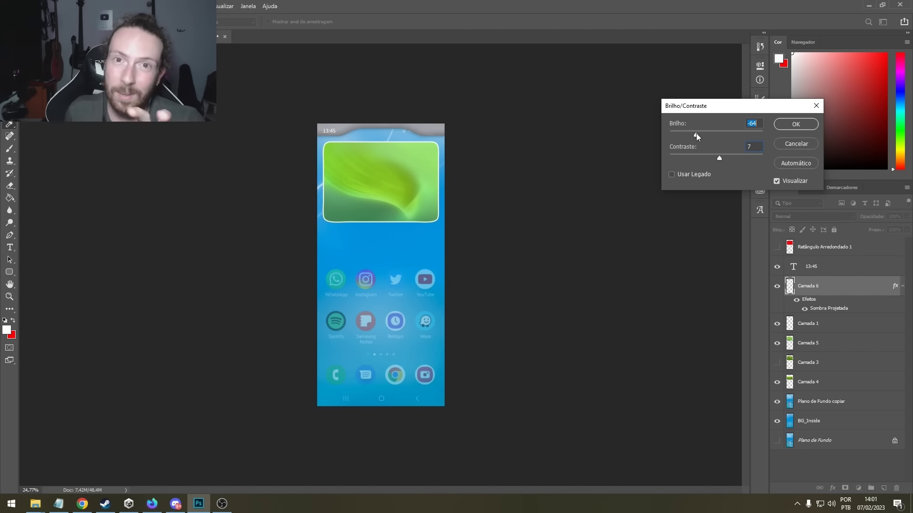
{"action": "mouse_move", "coordinate": [697, 133]}
{"action": "left_mouse_down"}
{"action": "mouse_move", "coordinate": [668, 130]}
{"action": "mouse_move", "coordinate": [681, 127]}
{"action": "left_mouse_up"}
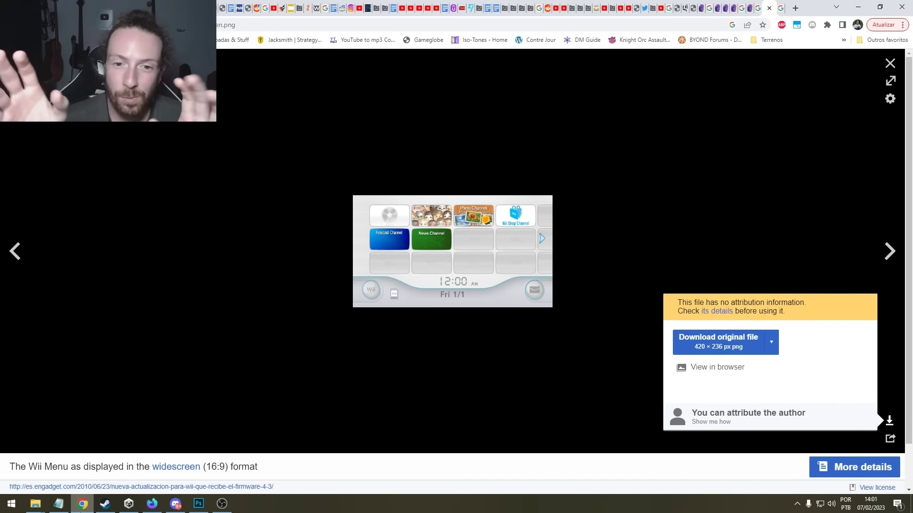
{"action": "left_click_drag", "start_coordinate": [681, 128], "coordinate": [716, 138]}
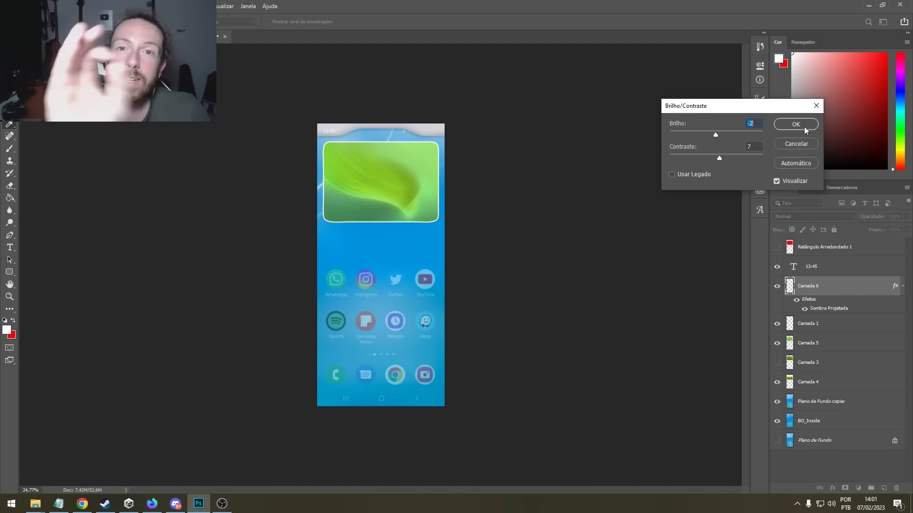
{"action": "left_click", "coordinate": [795, 124]}
{"action": "key", "text": "m"}
{"action": "scroll", "coordinate": [408, 127], "scroll_direction": "up", "scroll_amount": 3}
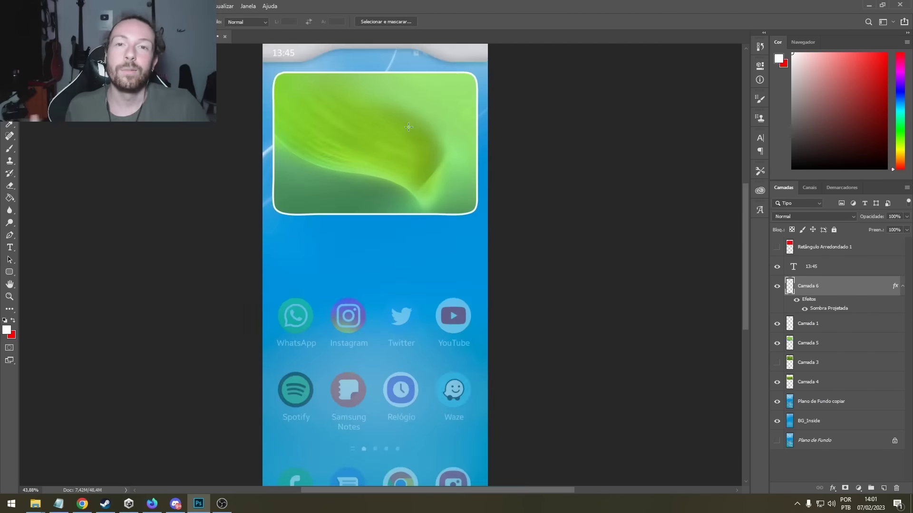